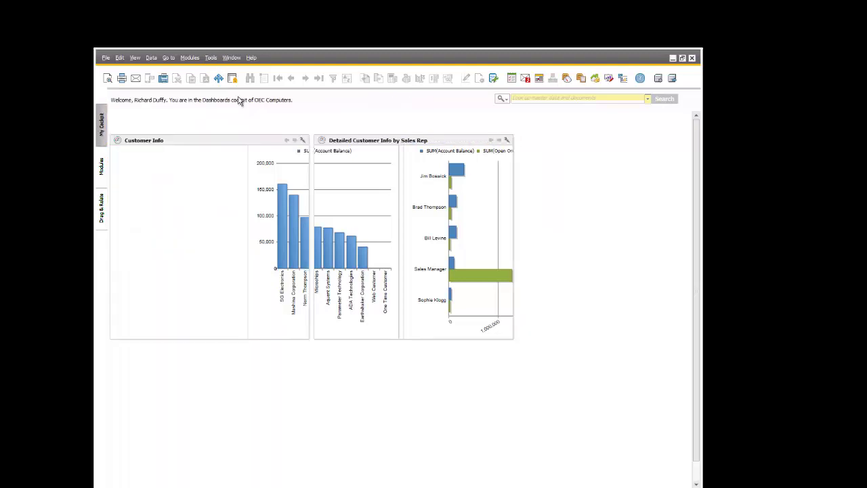
Launch the Dashboard Designer from Tools and pick the AN_SALES_OPPORTUNITY analytic view as the data source.
left_click(210, 58)
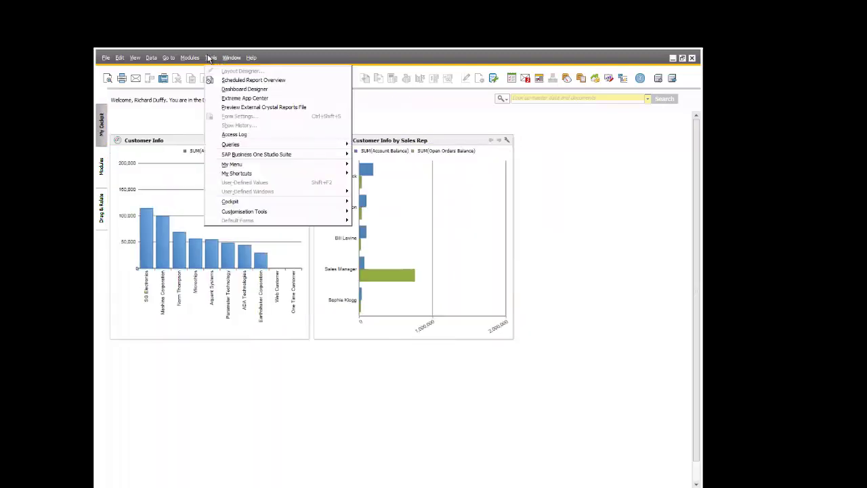
left_click(230, 89)
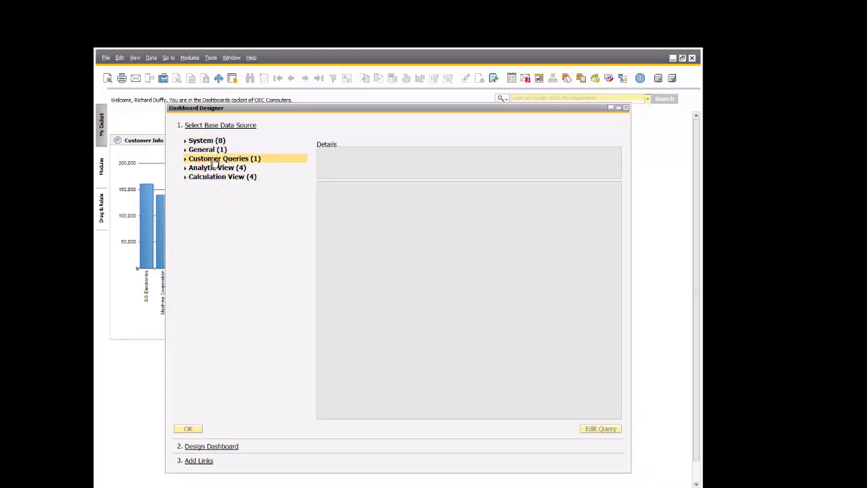
left_click(207, 161)
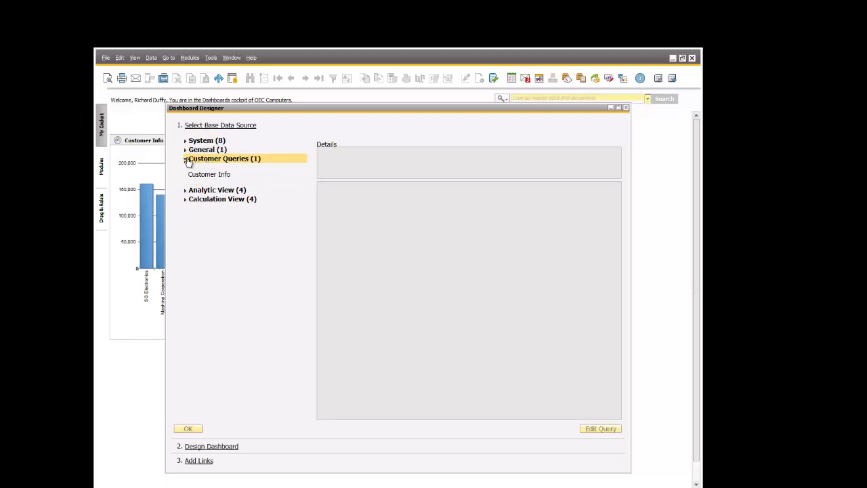
left_click(188, 173)
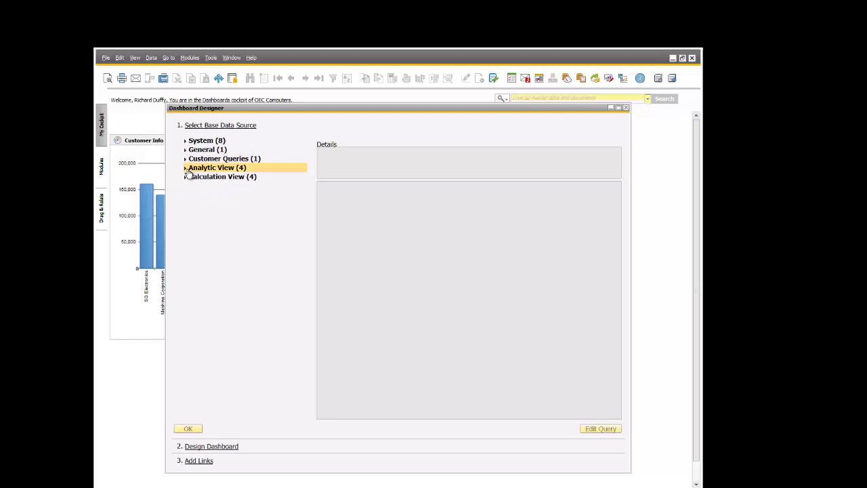
left_click(189, 173)
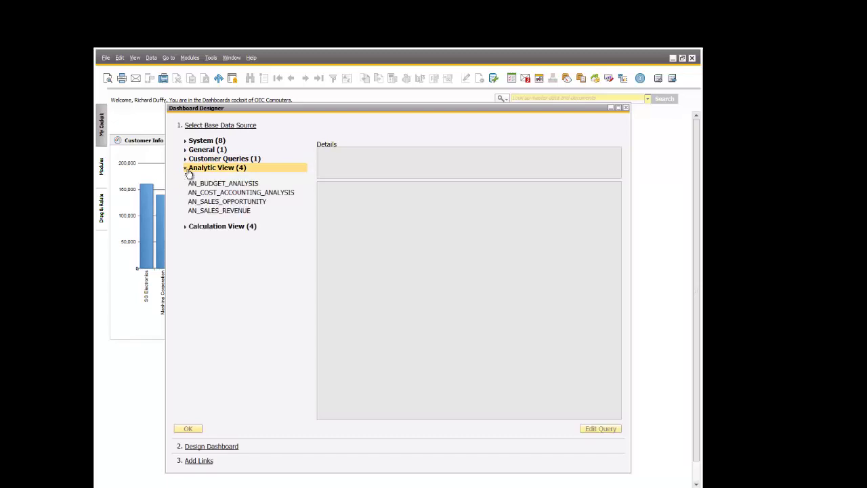
left_click(189, 172)
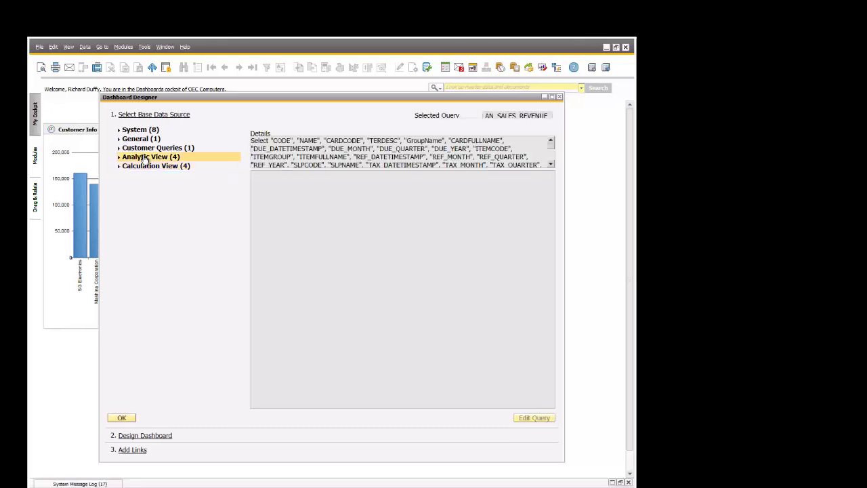
left_click(140, 159)
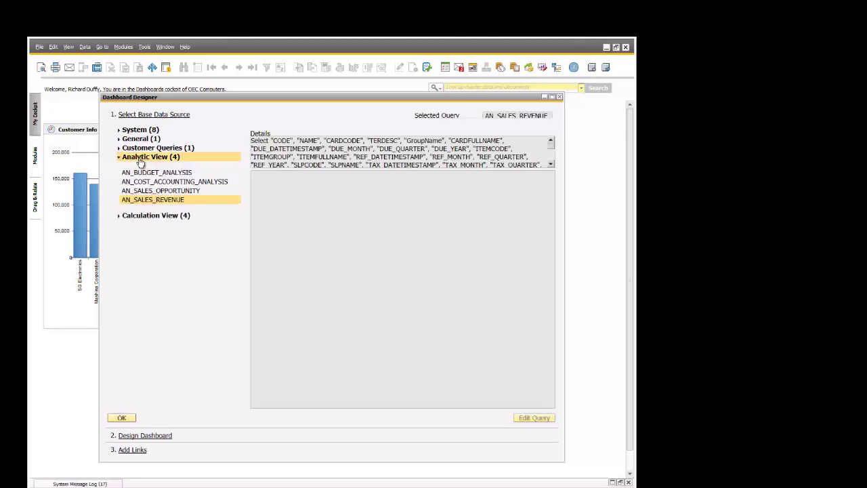
left_click(158, 197)
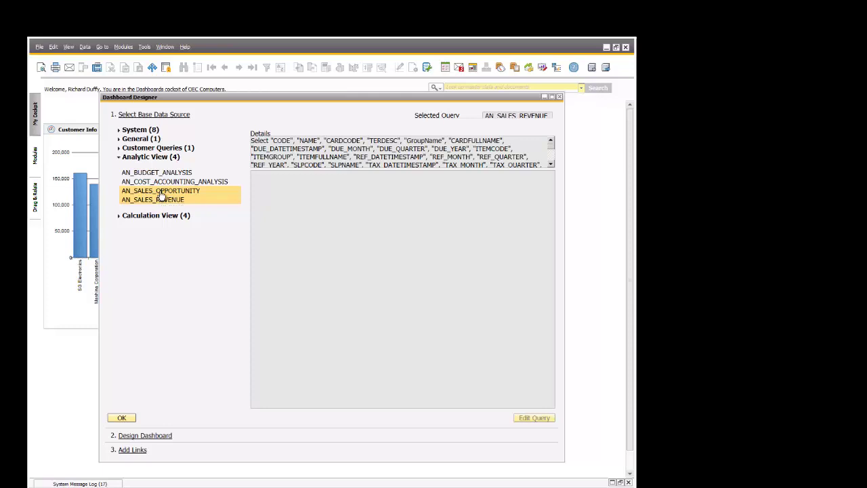
left_click(162, 192)
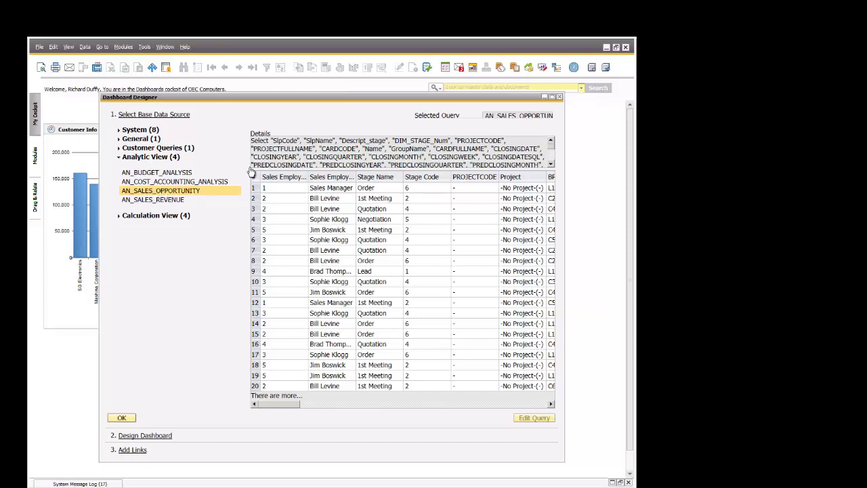
Review the AN_SALES_OPPORTUNITY query and preview grid, then confirm to reach Design Dashboard.
left_click(553, 159)
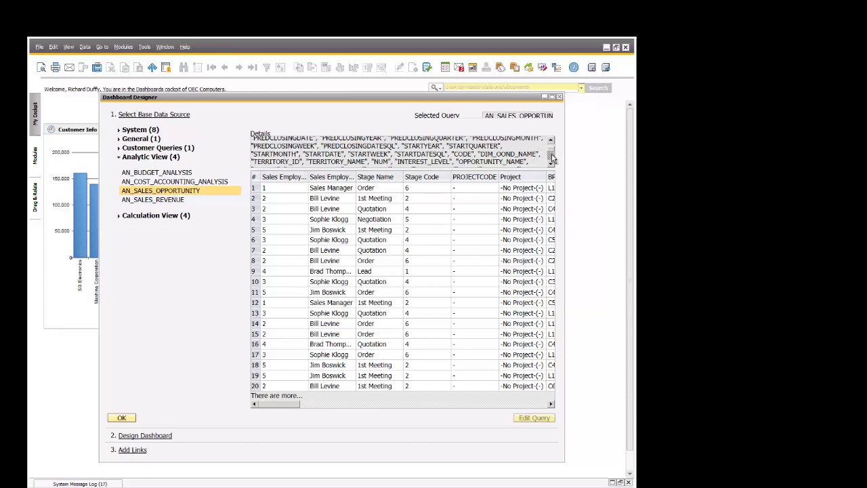
left_click(550, 162)
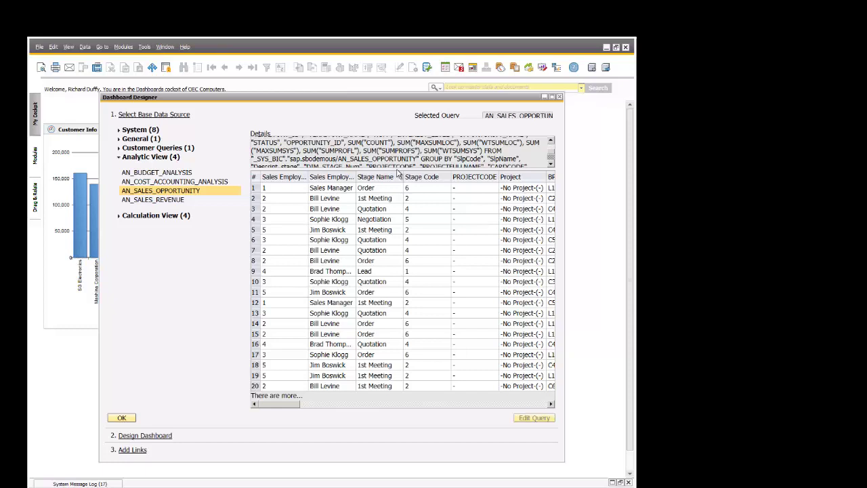
left_click(371, 189)
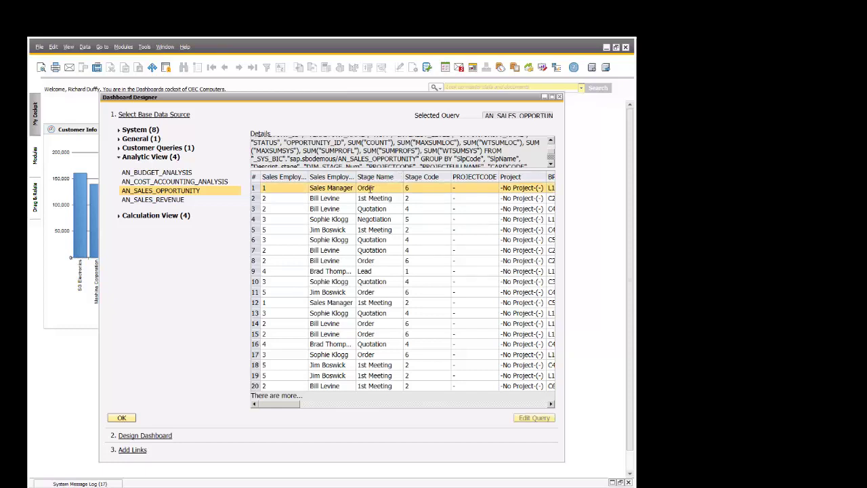
left_click(121, 418)
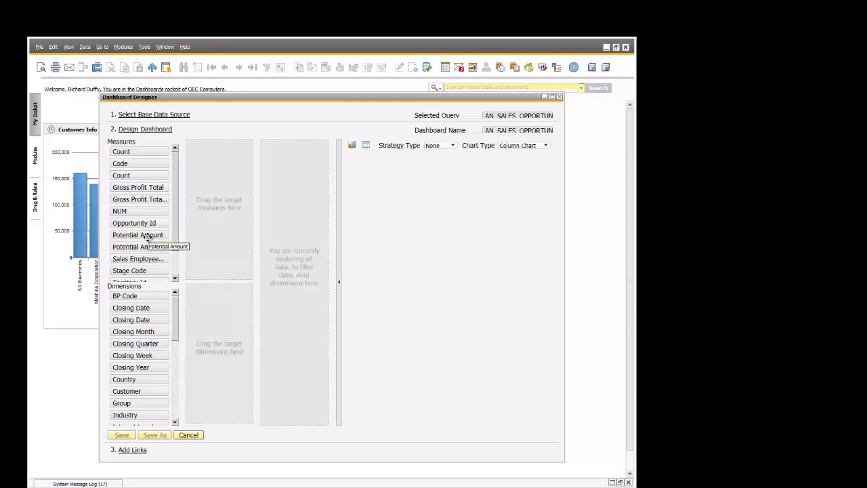
Chart summed Potential Amount by Closing Quarter and check the quarter 02 and 04 column values.
left_click_drag(148, 235, 212, 233)
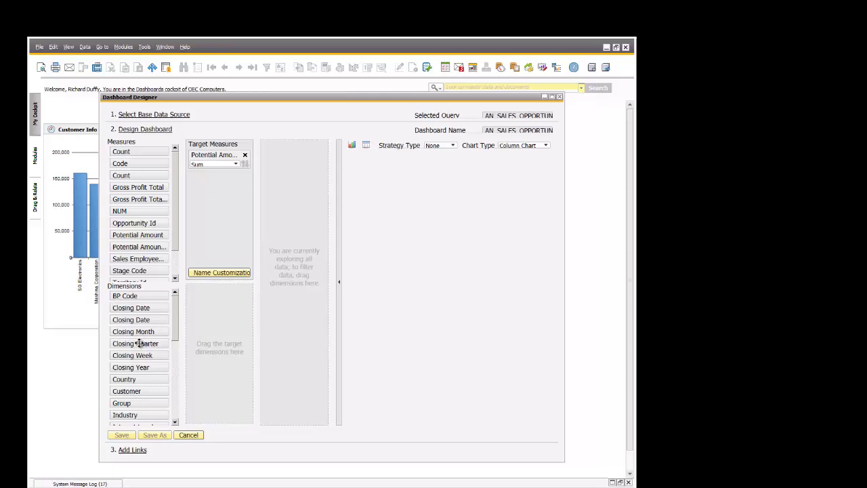
left_click_drag(139, 343, 211, 343)
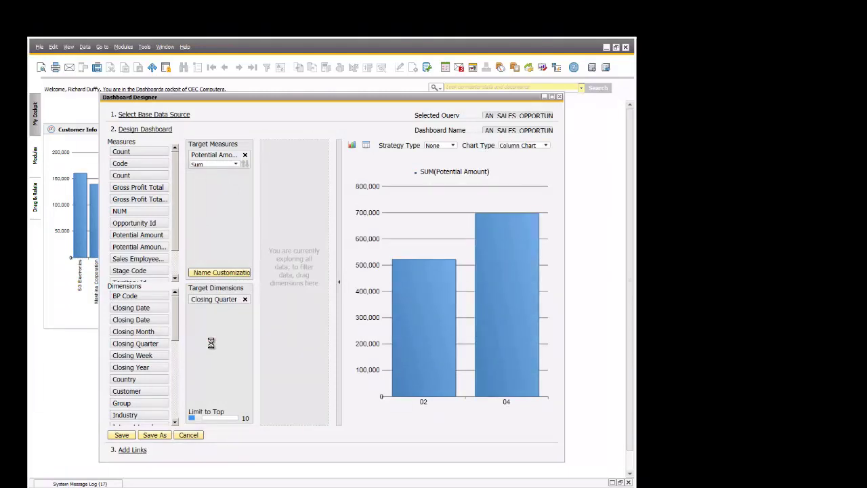
mouse_move(424, 337)
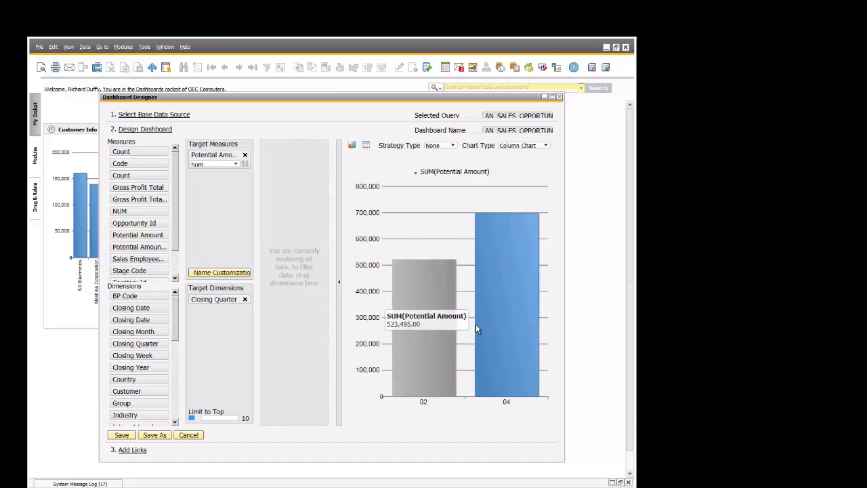
mouse_move(500, 308)
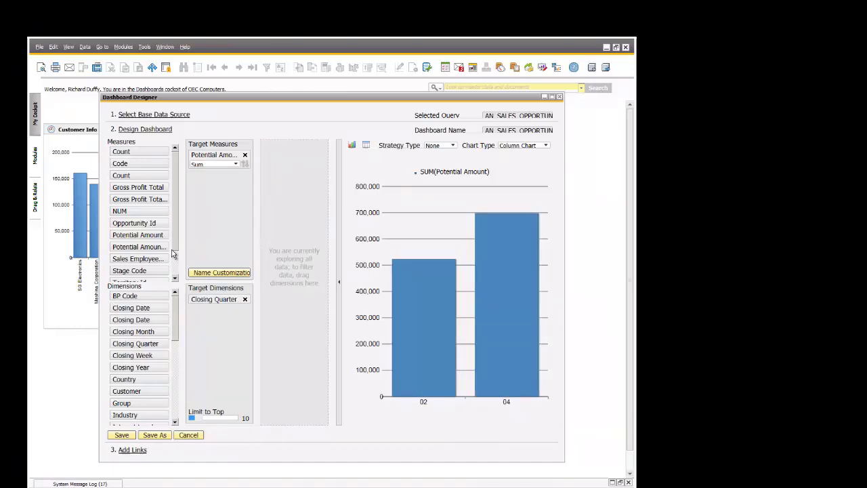
Put Sales Employee Name ahead of Closing Quarter in Target Dimensions and try adding Territory Name.
left_click(177, 406)
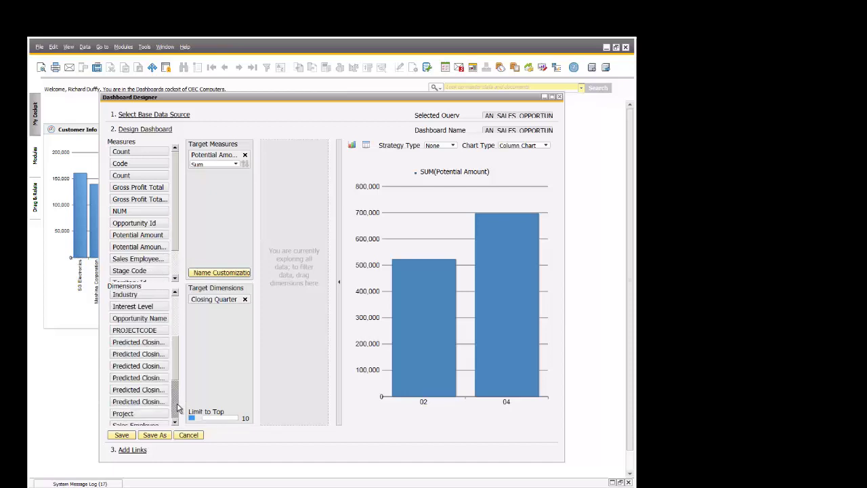
scroll(177, 406, "down", 3)
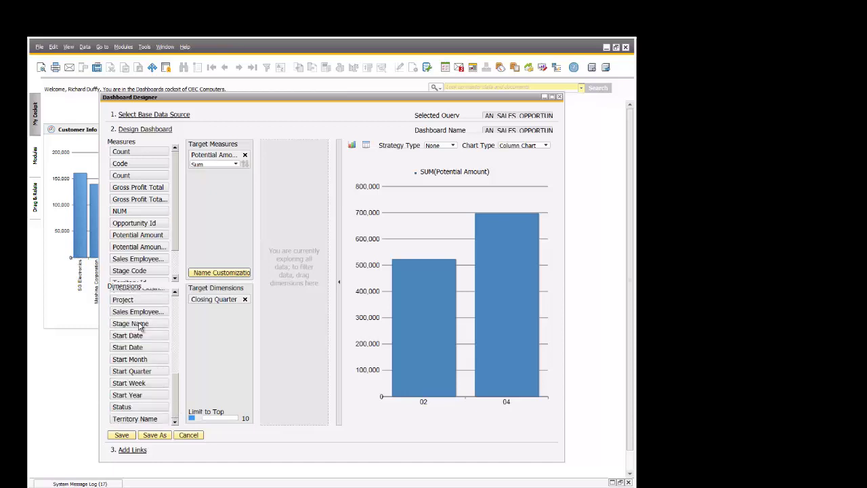
left_click_drag(138, 313, 210, 317)
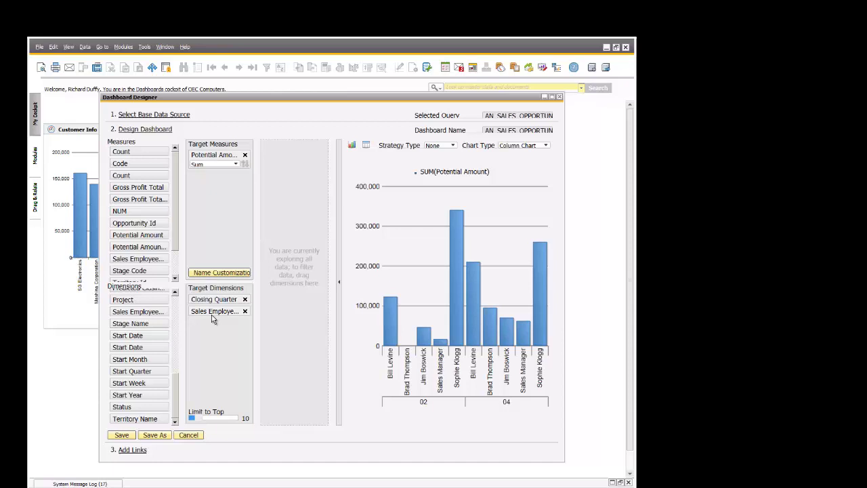
left_click_drag(215, 300, 216, 318)
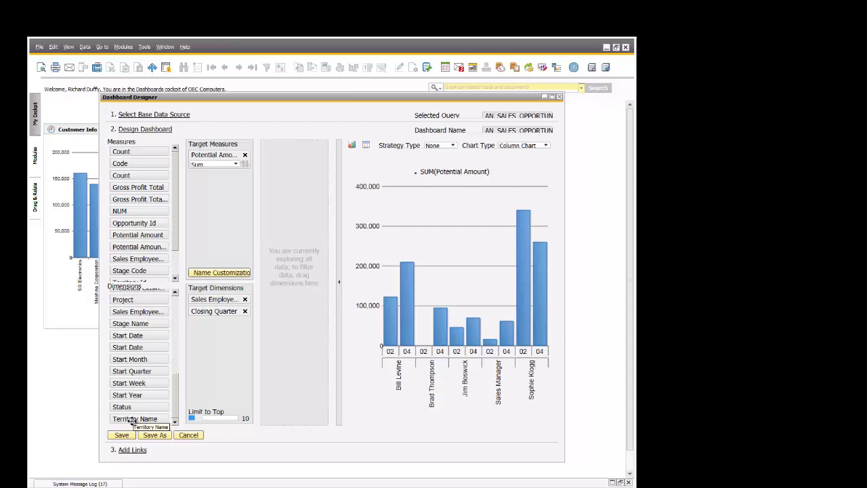
left_click_drag(132, 420, 151, 409)
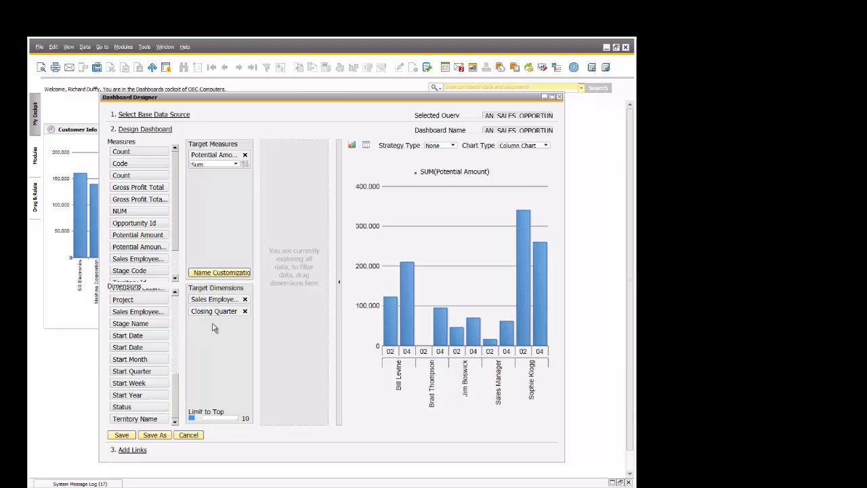
Swap Closing Quarter for Predicted Closing Week as the dimension under Sales Employee.
left_click(245, 312)
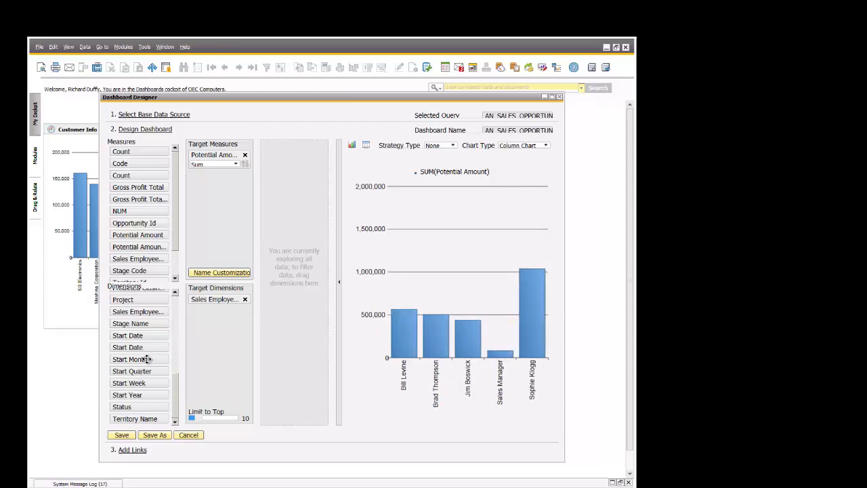
left_click(174, 310)
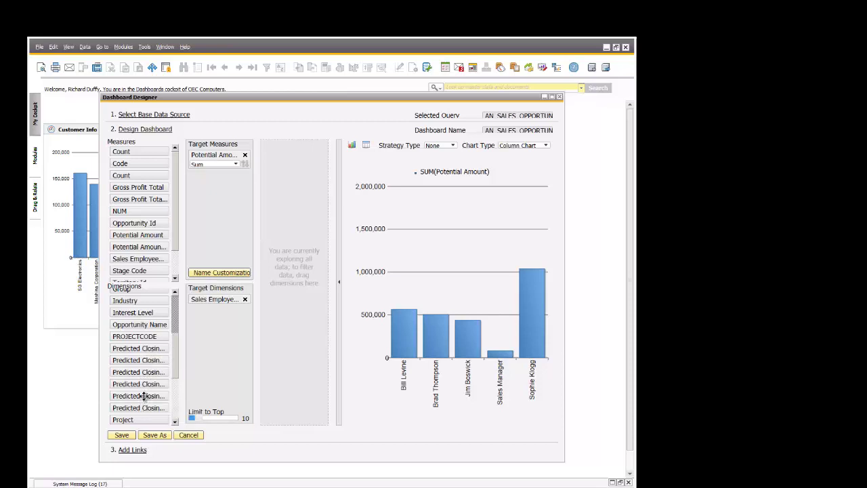
left_click_drag(142, 395, 225, 340)
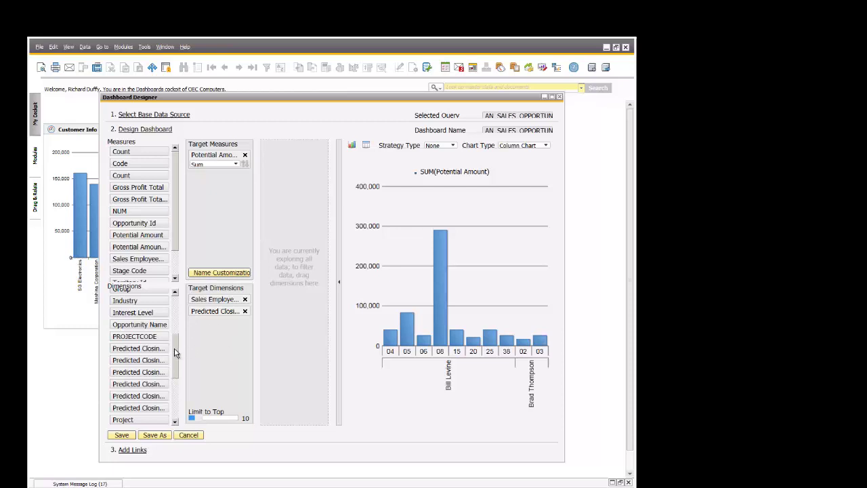
Add Customer as a target dimension and remove the Sales Employee dimension.
left_click_drag(173, 366, 227, 344)
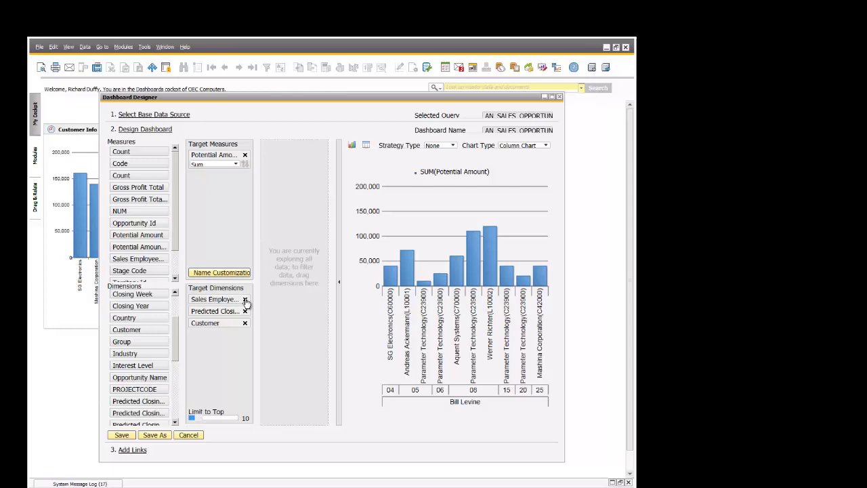
left_click(245, 299)
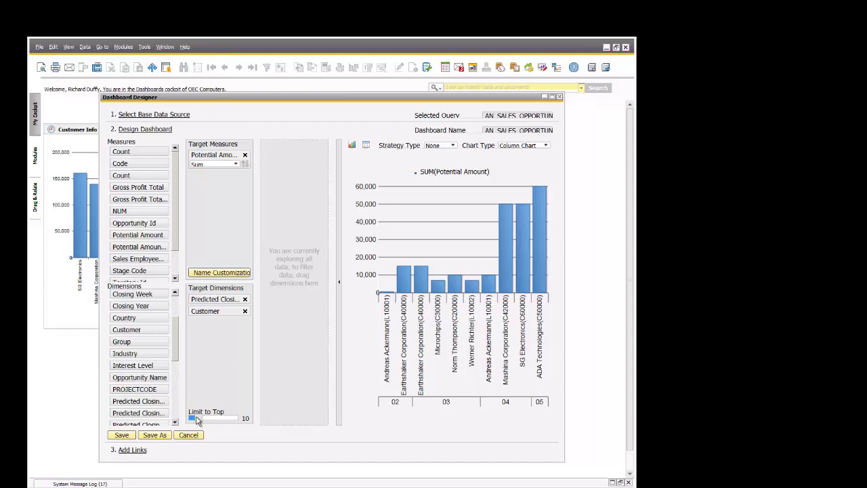
Adjust the Limit to Top slider until the chart shows the top 20 entries.
left_click_drag(196, 420, 186, 418)
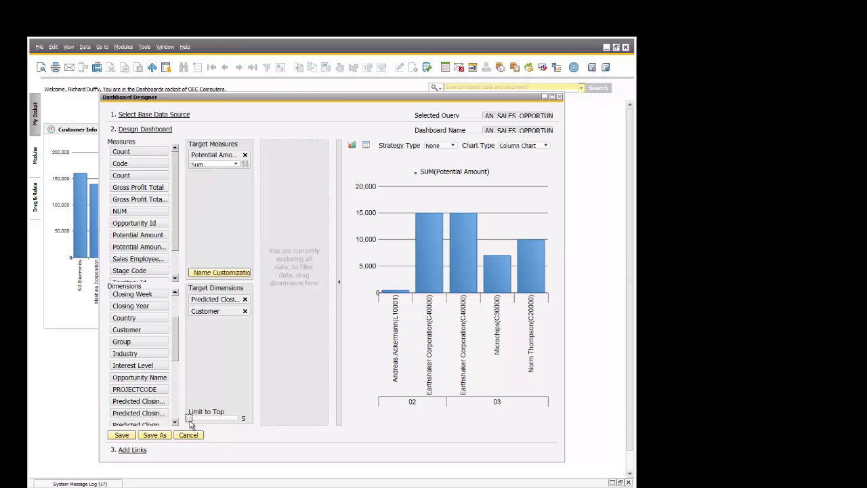
left_click_drag(189, 419, 252, 429)
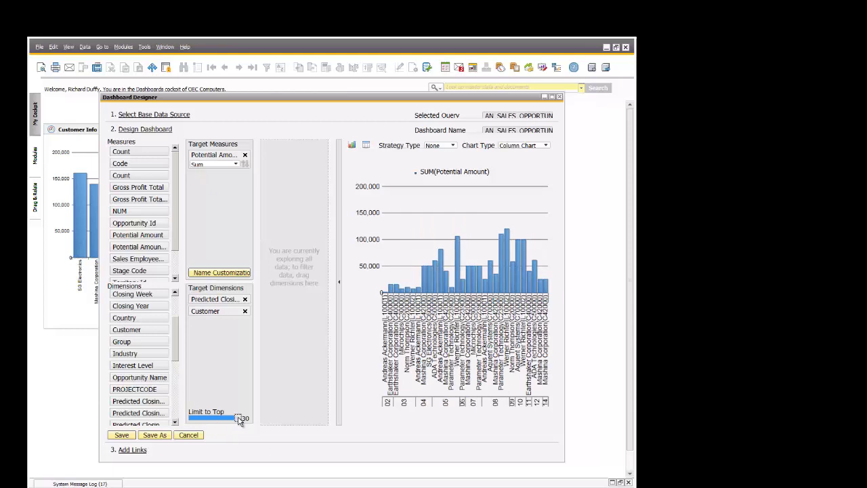
left_click_drag(238, 418, 218, 418)
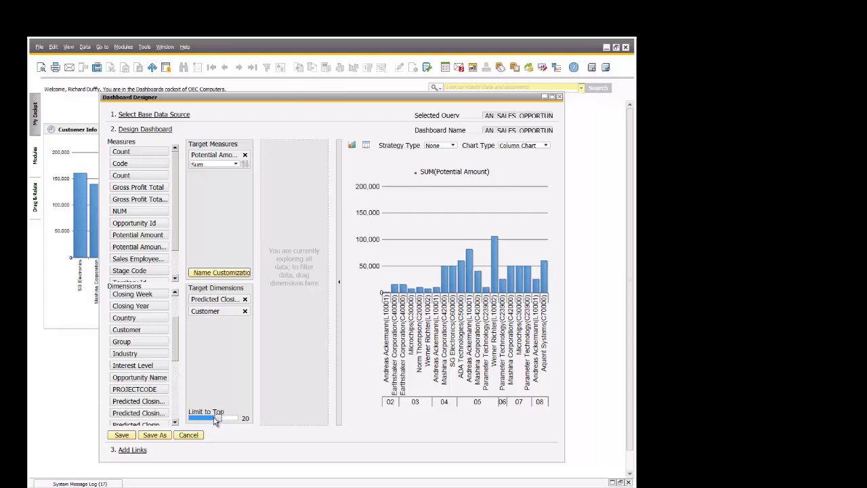
Remove Predicted Closing so only Customer remains, and sort the Sum columns descending.
left_click(244, 299)
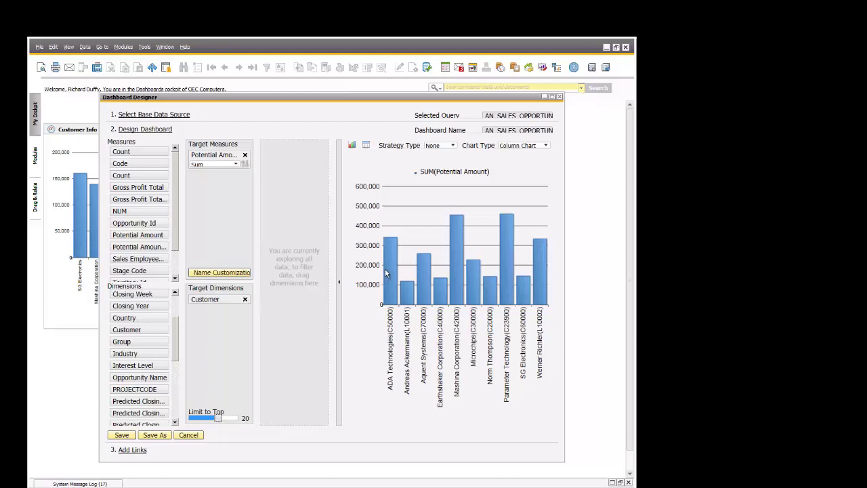
mouse_move(424, 211)
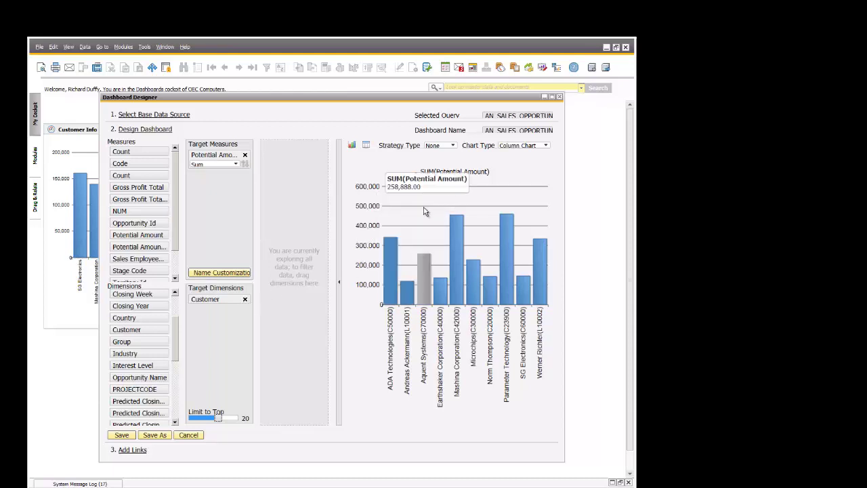
left_click(245, 168)
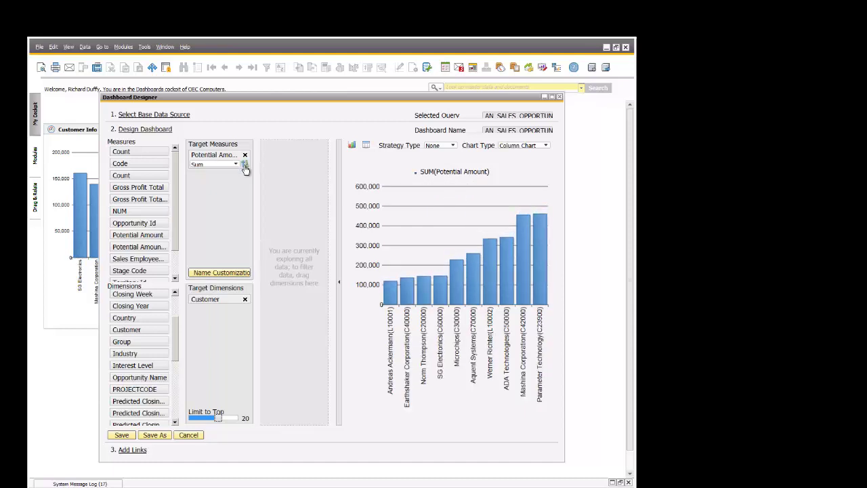
left_click(245, 168)
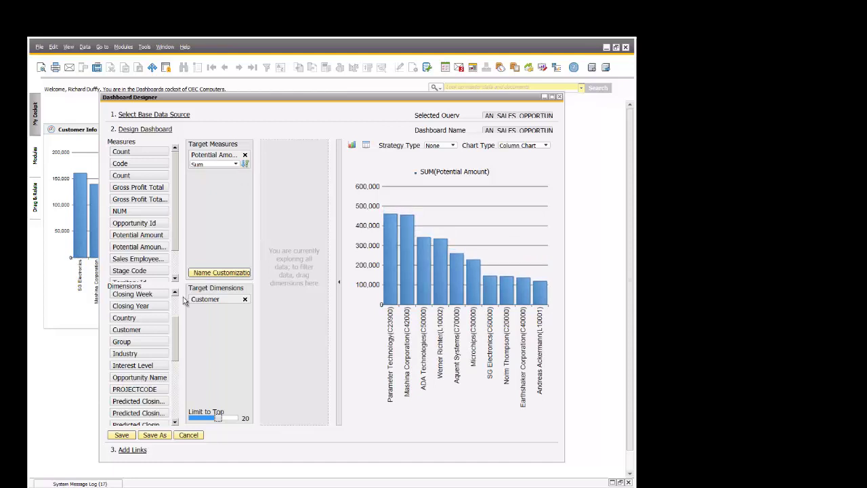
Save the dashboard under the new name 'Forecast by Customer'.
left_click(155, 438)
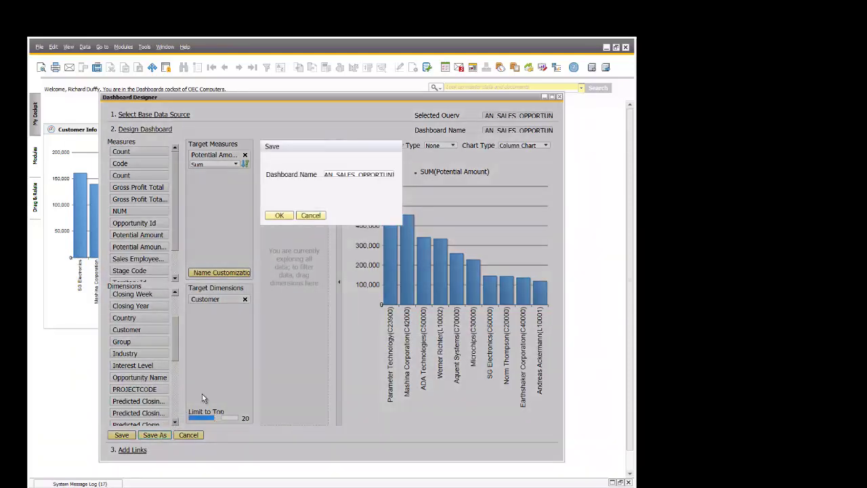
double_click(388, 176)
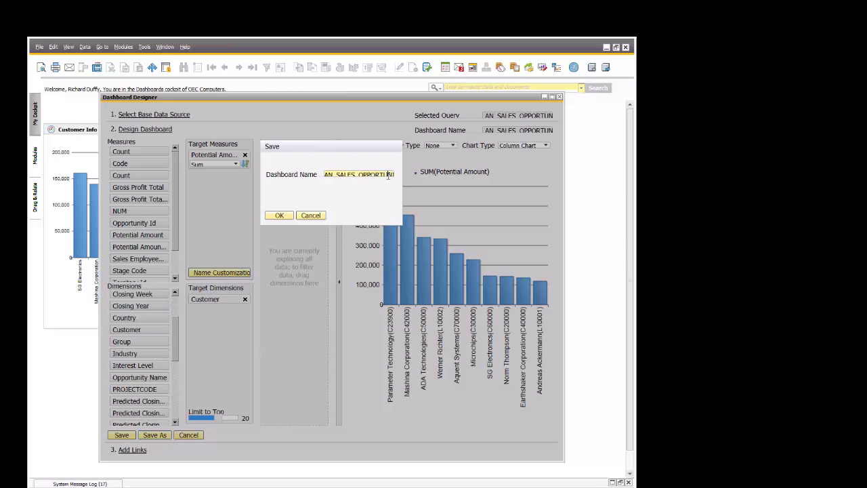
key("Home")
key("Delete")
key("Delete")
key("Delete")
key("Delete")
key("Delete")
key("Delete")
key("Delete")
key("Delete")
key("Delete")
key("Delete")
key("Delete")
key("Delete")
key("Delete")
key("Delete")
key("Delete")
key("Delete")
key("Delete")
key("Delete")
type("Forecast by Customer")
left_click(280, 215)
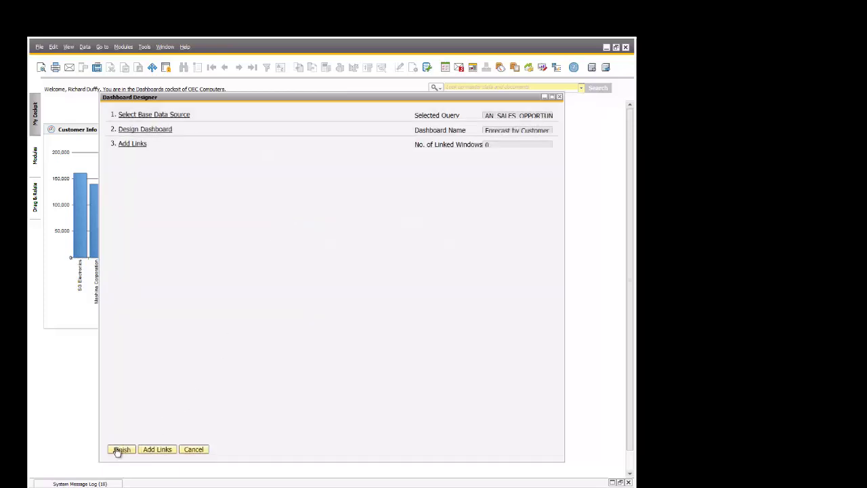
Close the Dashboard Designer and place a new Dashboards widget below the existing cockpit charts.
left_click(119, 450)
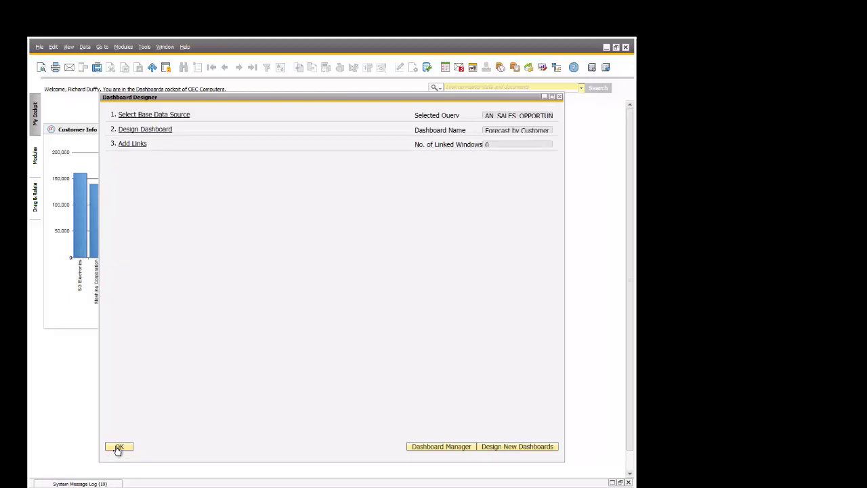
left_click(118, 446)
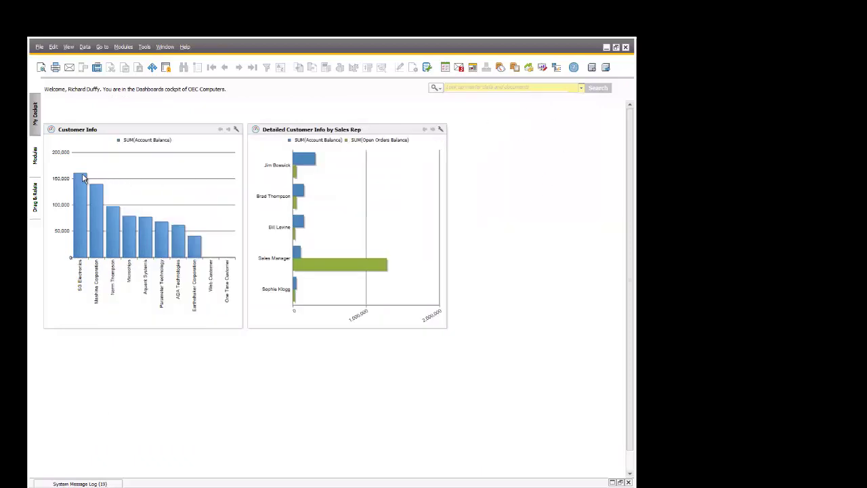
left_click(38, 122)
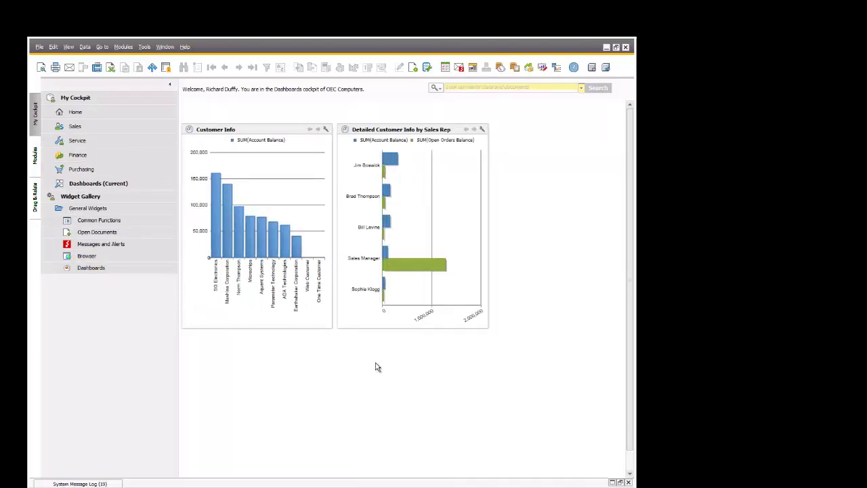
left_click_drag(95, 268, 274, 372)
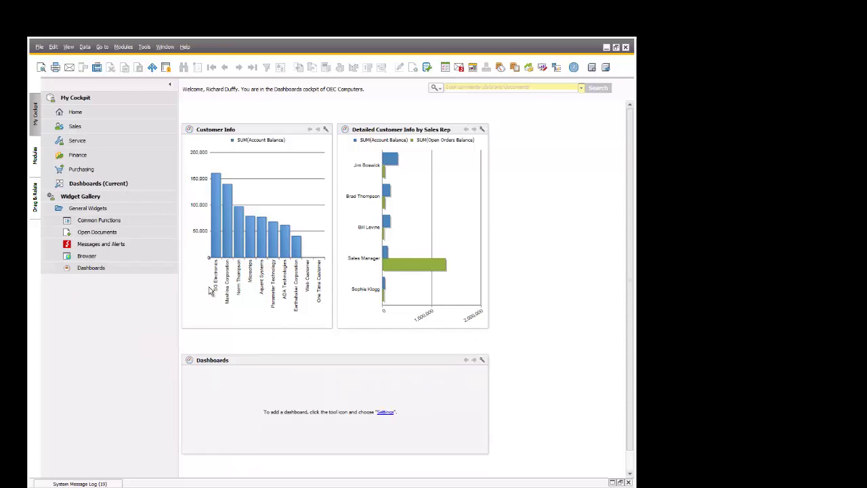
Set the new widget to display the Forecast by Customer dashboard.
left_click(386, 414)
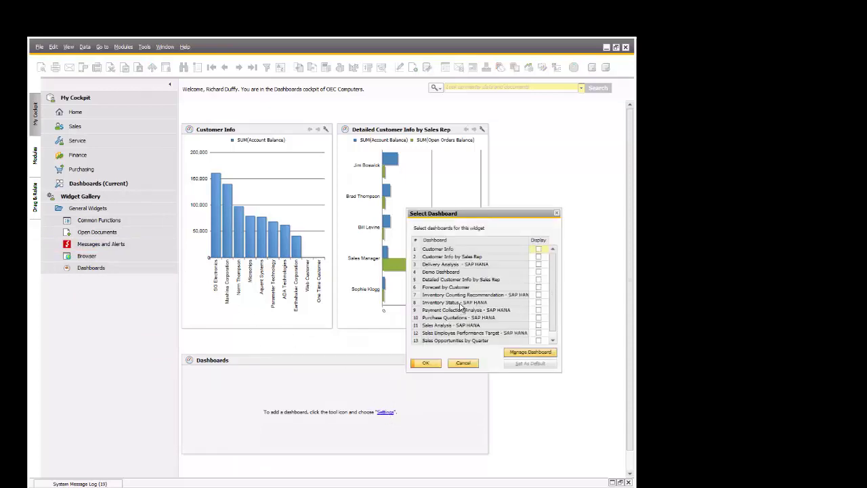
left_click(539, 287)
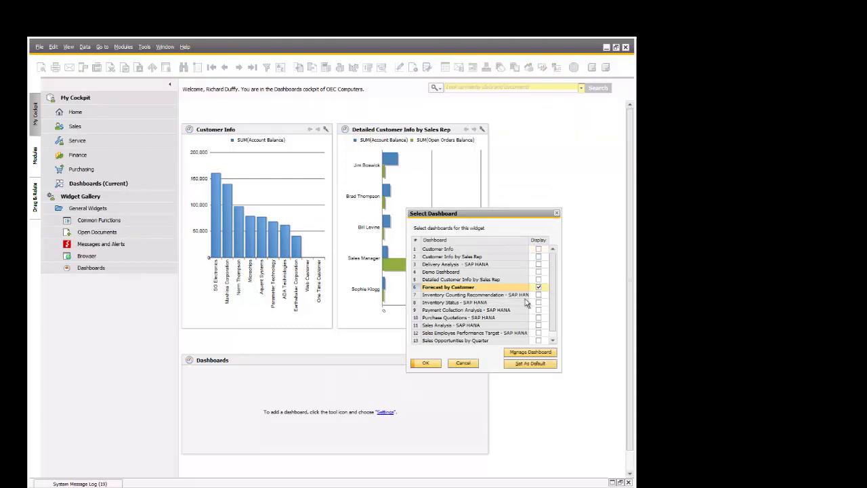
left_click(434, 364)
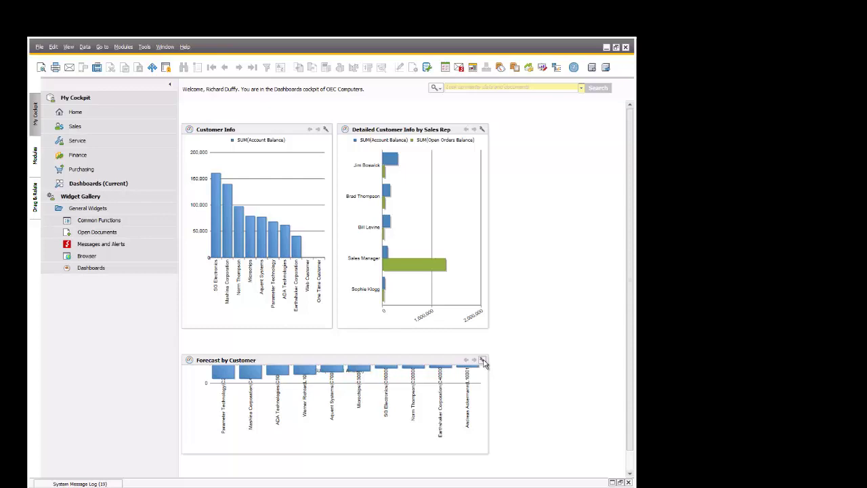
Point the Forecast widget at the Forecast by Customer dashboard through its settings.
left_click(483, 361)
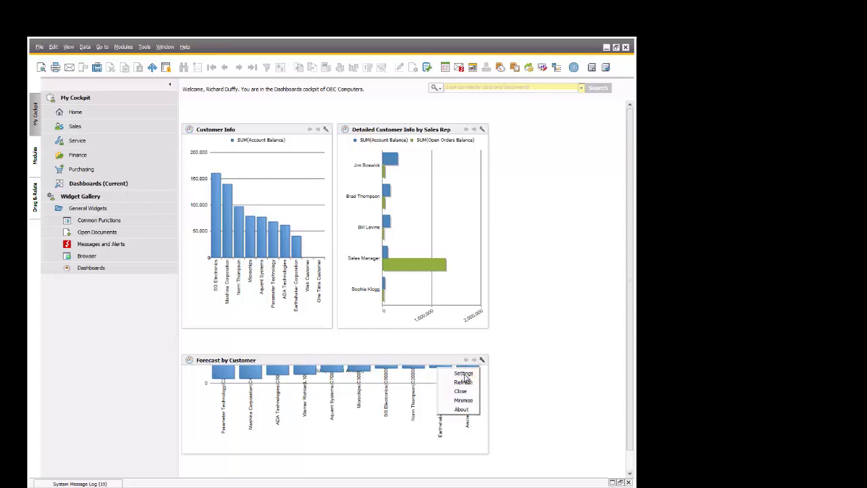
left_click(464, 374)
left_click(501, 287)
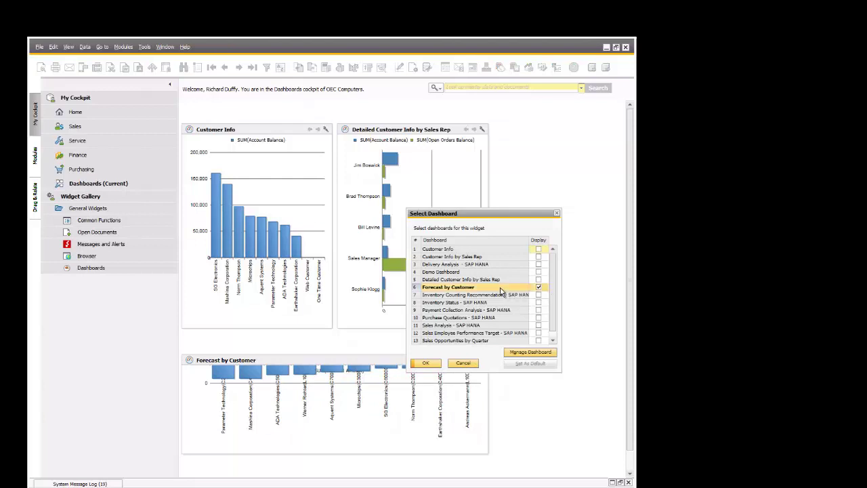
In Manage Dashboard's Pervasive Dashboard list, select Forecast by Customer and open it for editing.
left_click(531, 352)
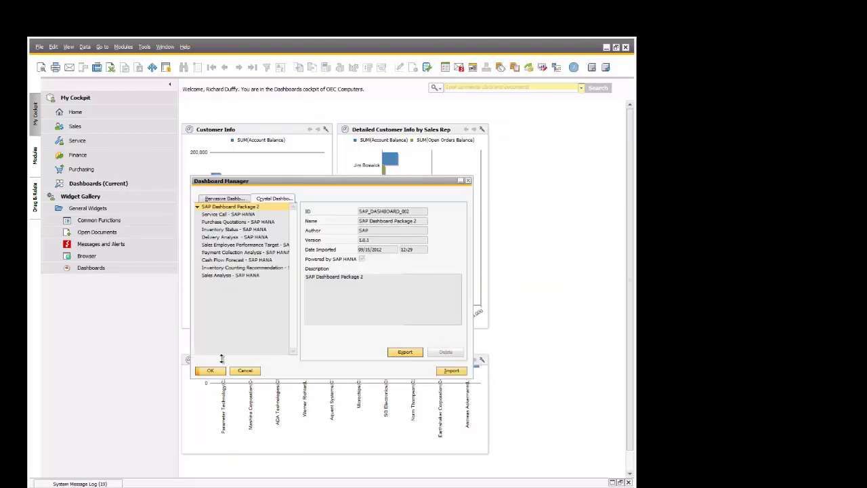
left_click(215, 198)
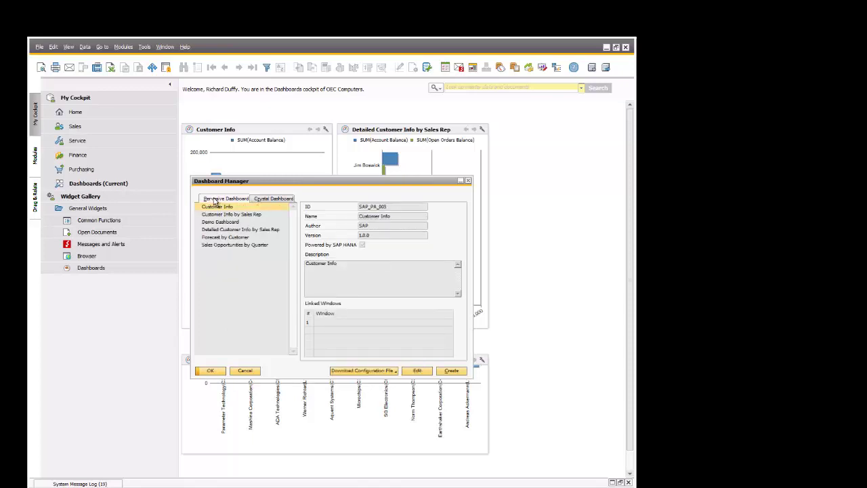
left_click(217, 229)
left_click(218, 237)
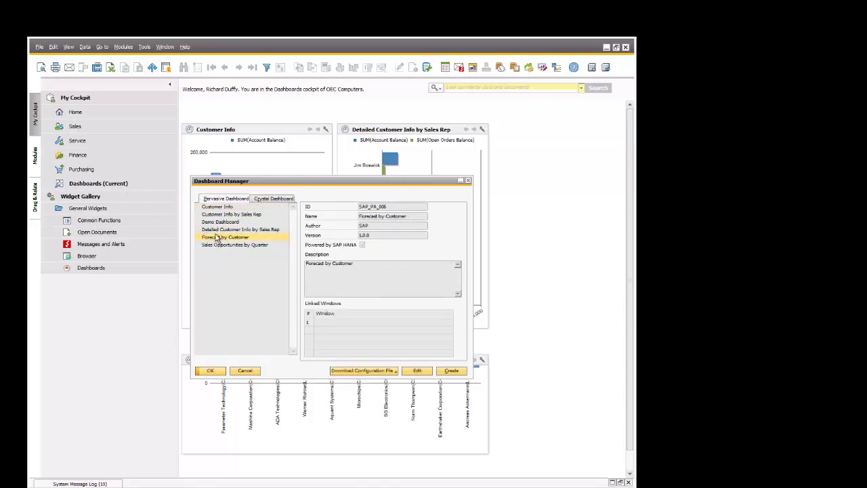
left_click(419, 371)
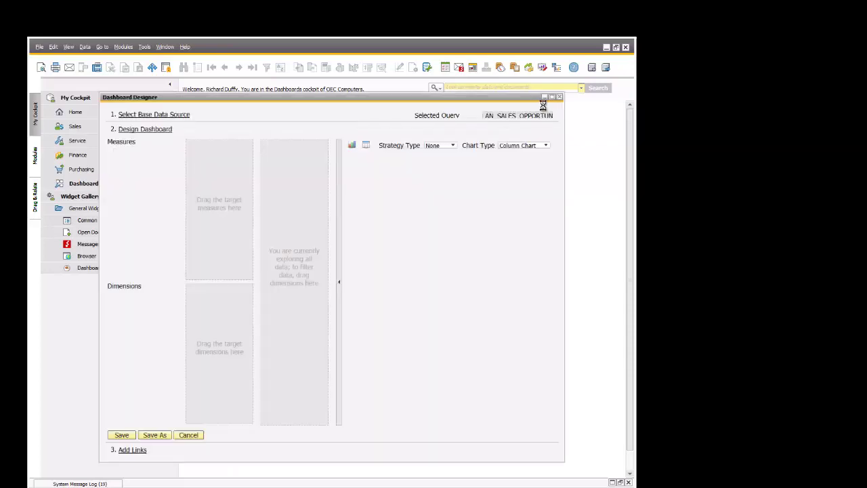
Change the chart type to Pie Chart, then save and finish the dashboard design.
left_click(544, 146)
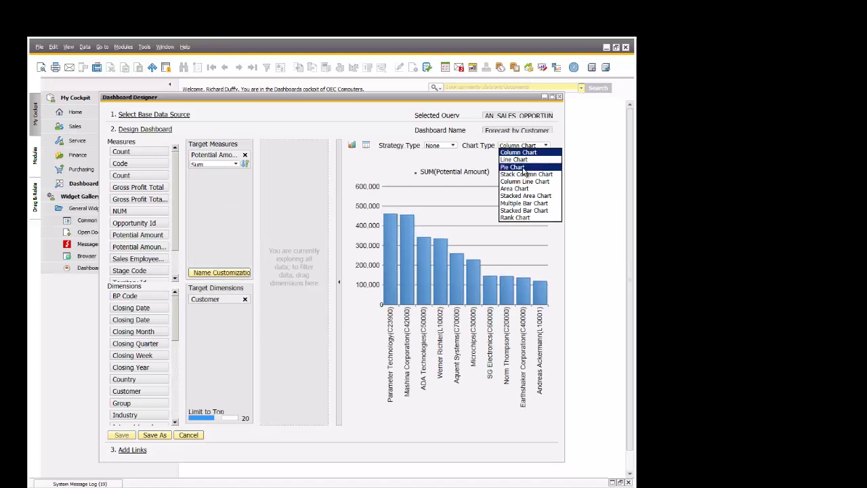
left_click(523, 170)
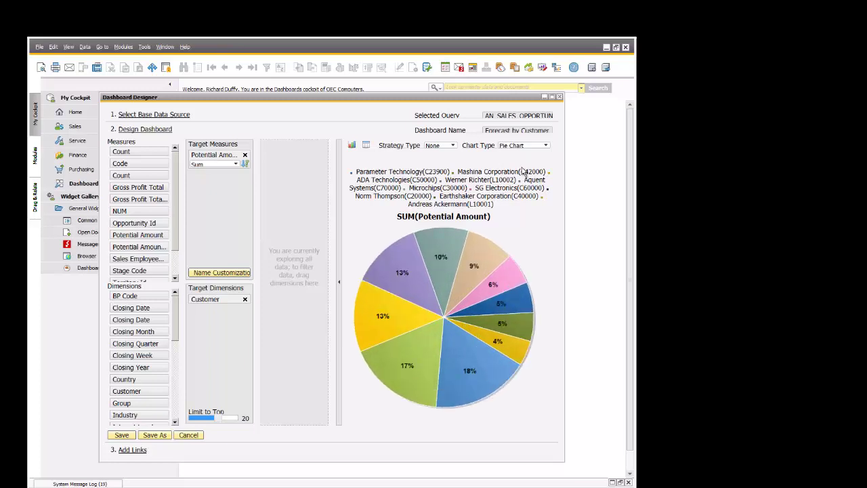
left_click(122, 437)
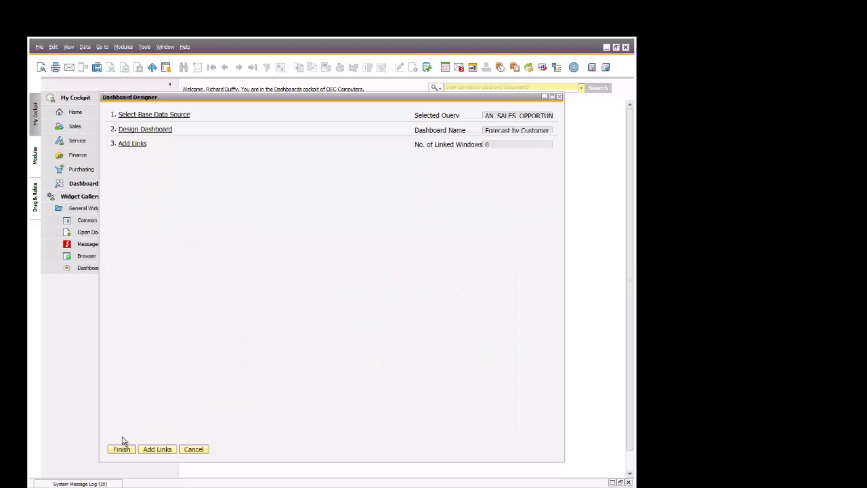
left_click(121, 450)
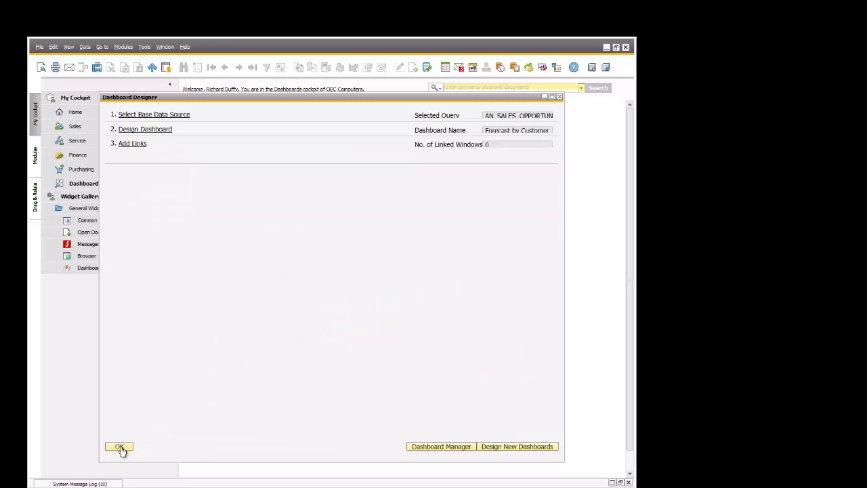
Close the designer and Dashboard Manager, then refresh the Forecast widget to show the pie chart.
left_click(120, 447)
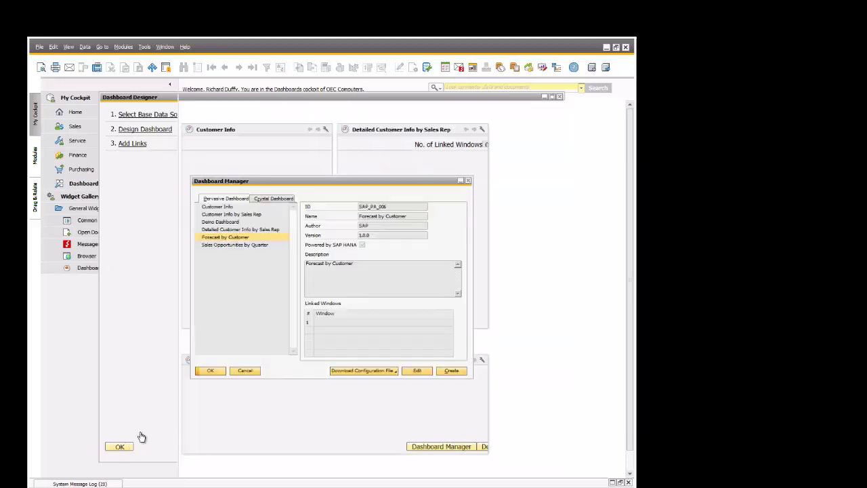
left_click(211, 371)
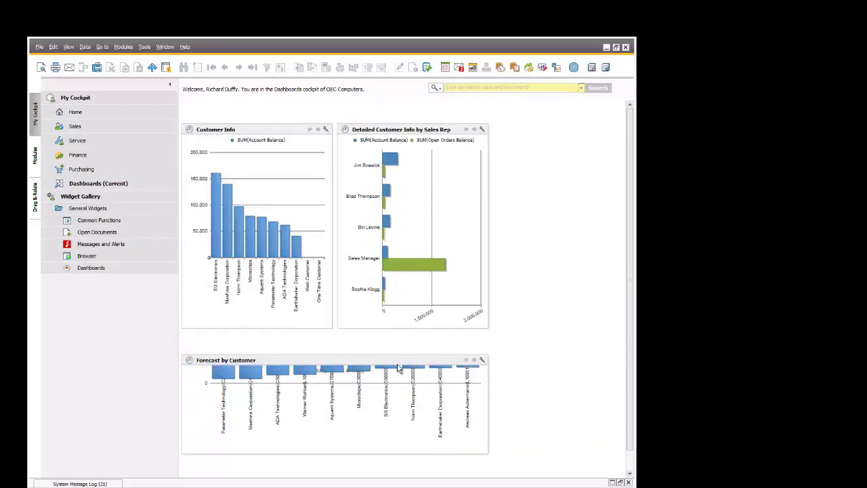
left_click(481, 361)
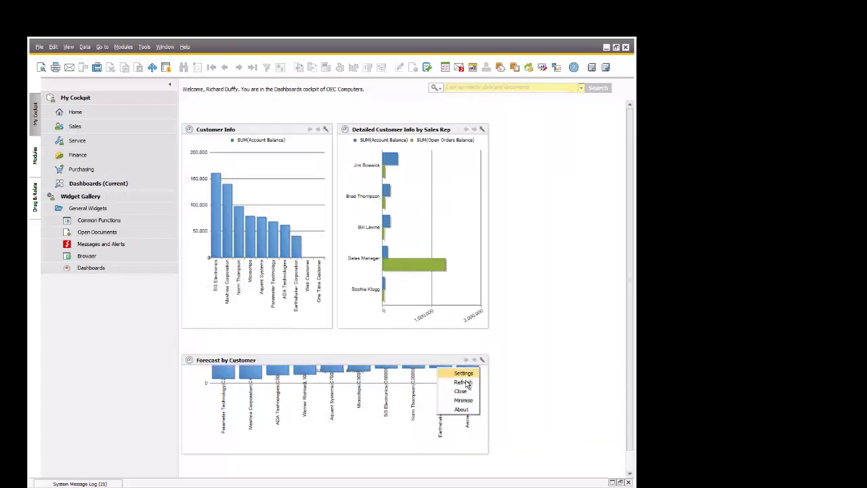
left_click(465, 383)
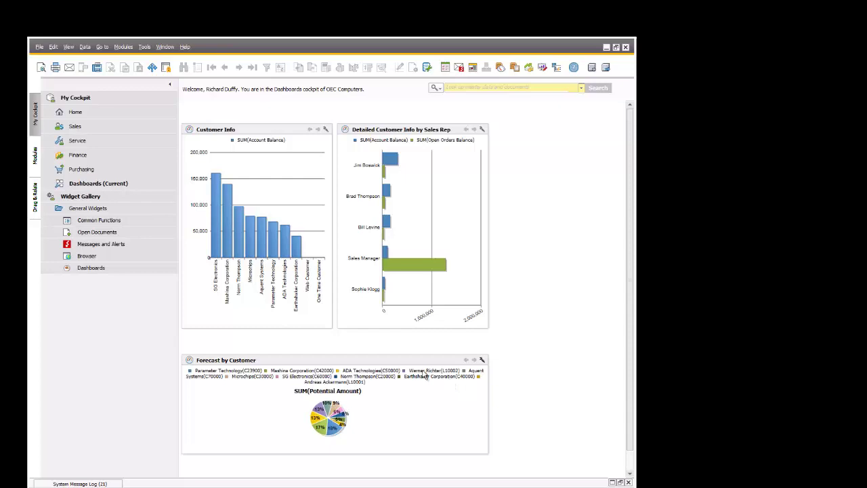
Collapse the My Cockpit panel, halve the Forecast widget's width, and move it top right beside the two customer charts at matching height.
left_click(170, 89)
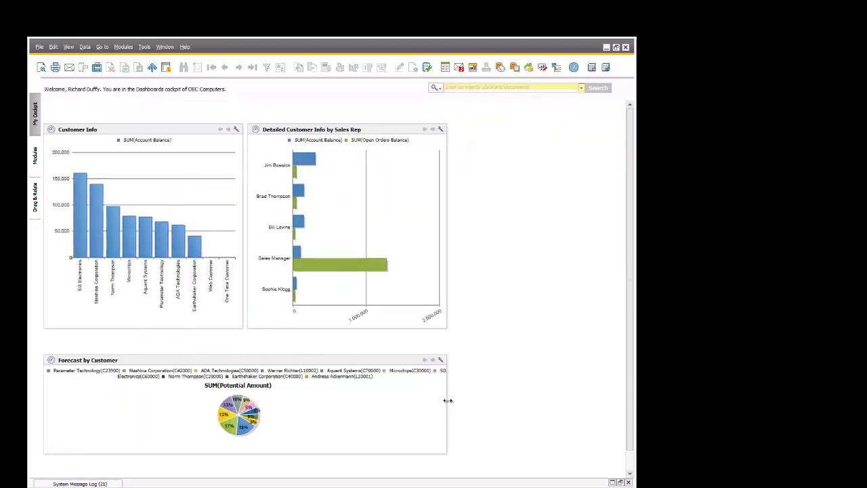
left_click_drag(447, 400, 296, 395)
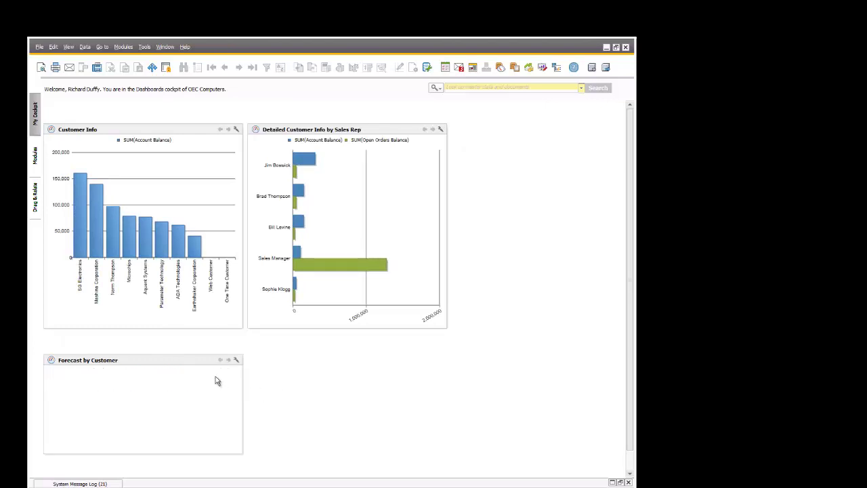
left_click_drag(191, 364, 547, 128)
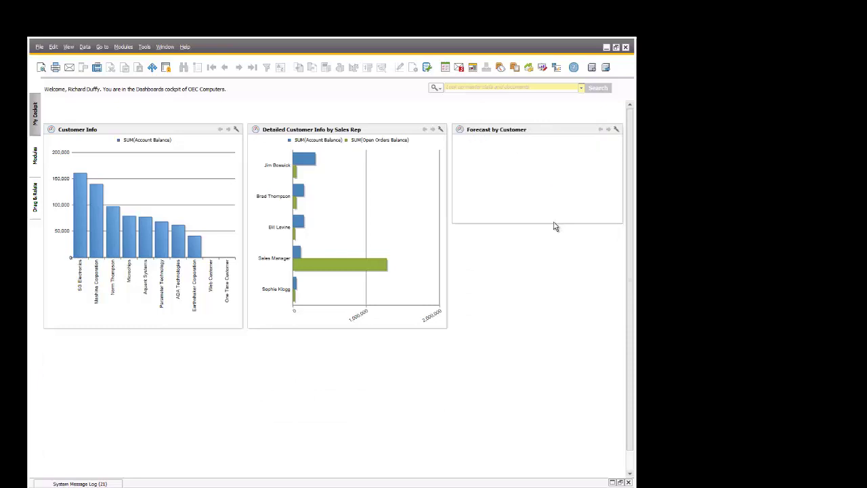
left_click_drag(551, 224, 559, 337)
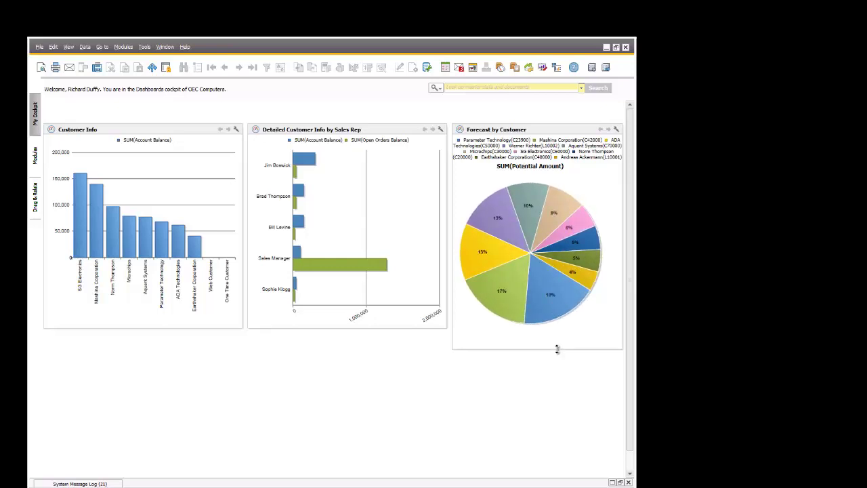
left_click_drag(556, 348, 550, 329)
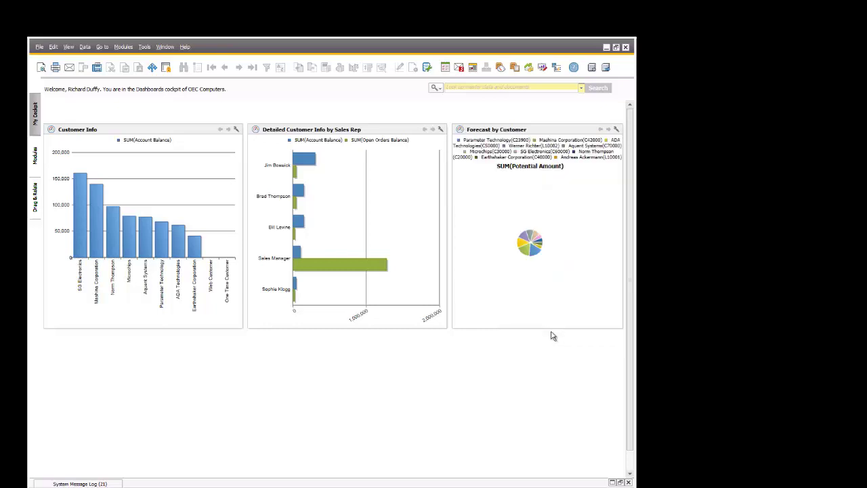